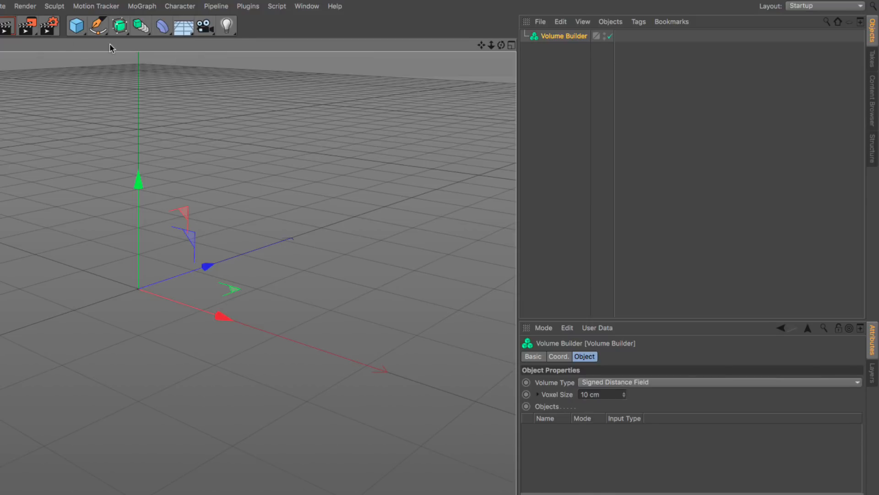
Step: Add a cube as a child of the Volume Builder and display the builder's full object properties
click(76, 25)
drag(548, 36, 565, 50)
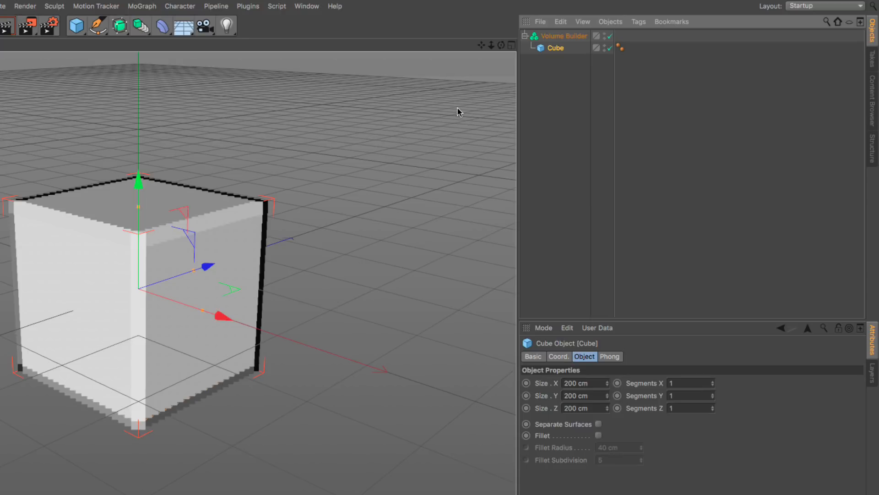
click(554, 36)
drag(634, 318, 634, 180)
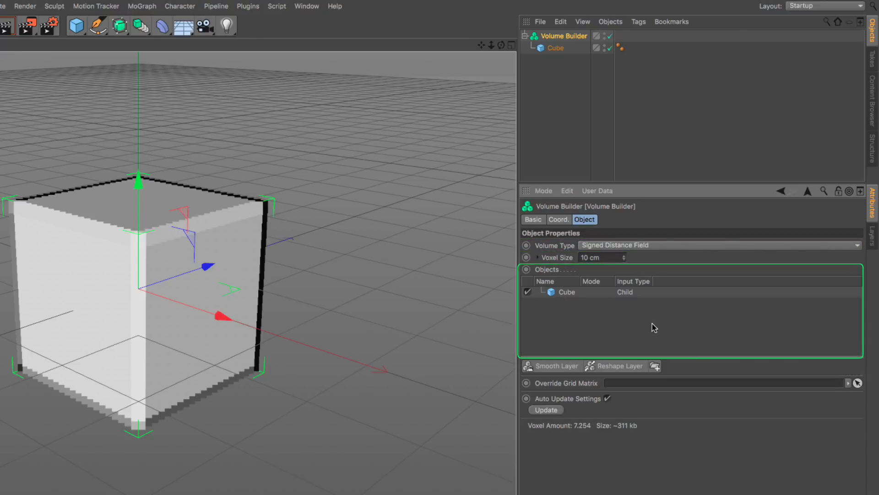
Step: Try the Fog volume type on the Volume Builder and return it to Signed Distance Field
click(685, 247)
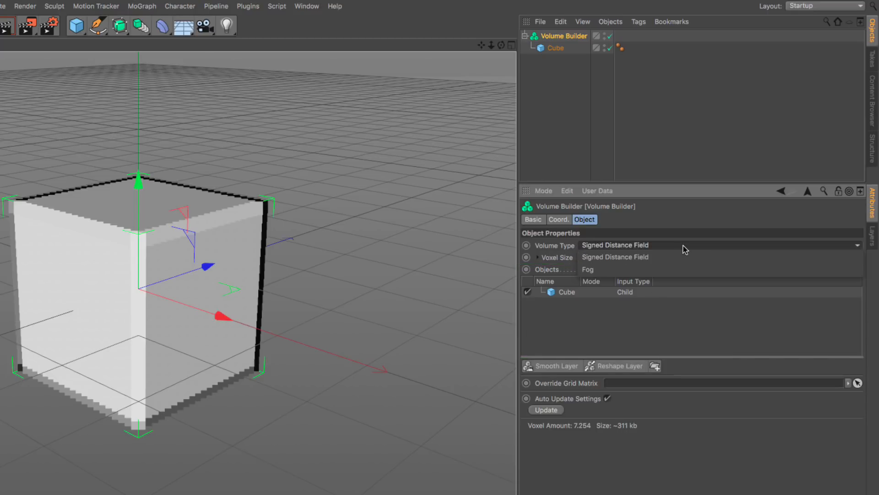
click(674, 270)
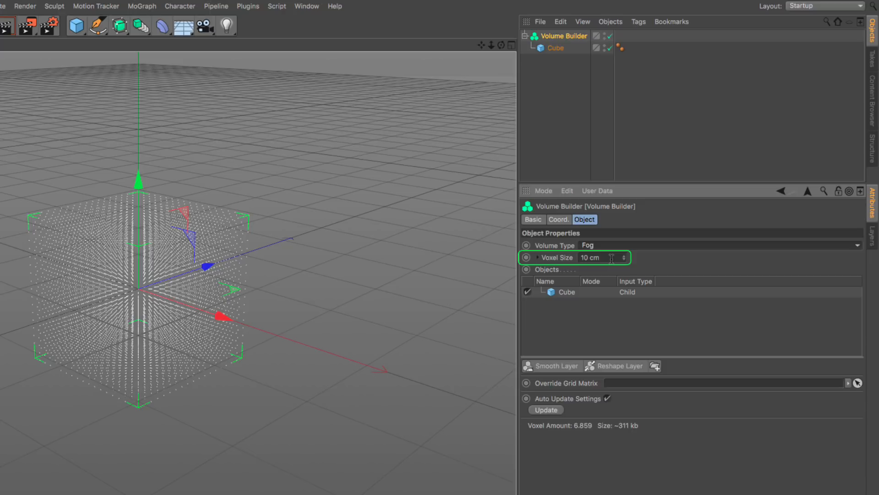
click(643, 246)
click(668, 257)
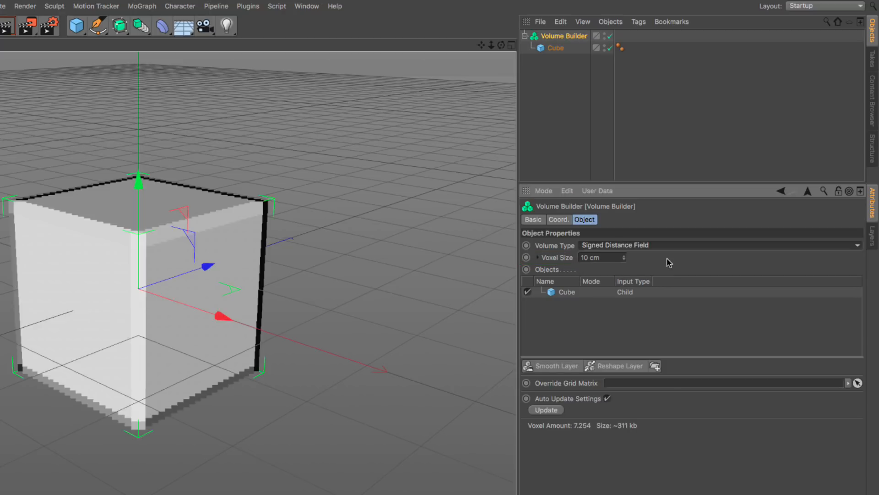
Step: Expand the voxel range settings, compare them under the Fog volume type, collapse them and restore Signed Distance Field
click(539, 257)
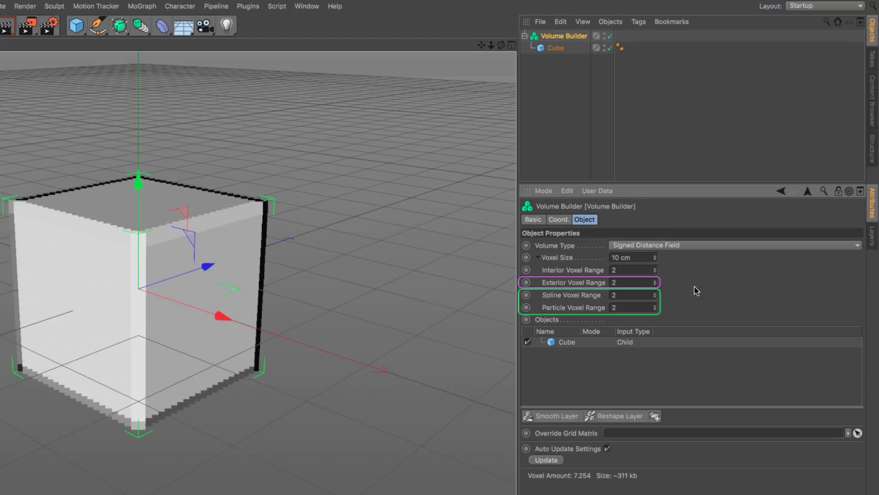
click(712, 246)
click(712, 271)
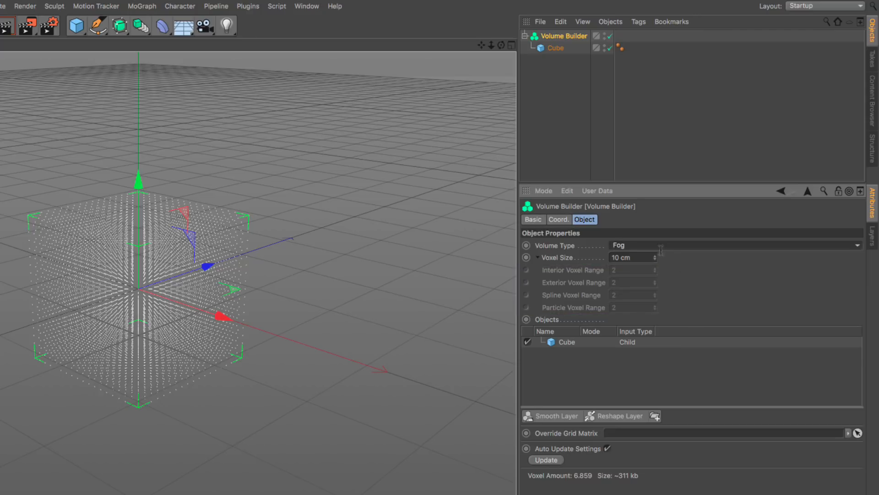
click(538, 257)
click(637, 247)
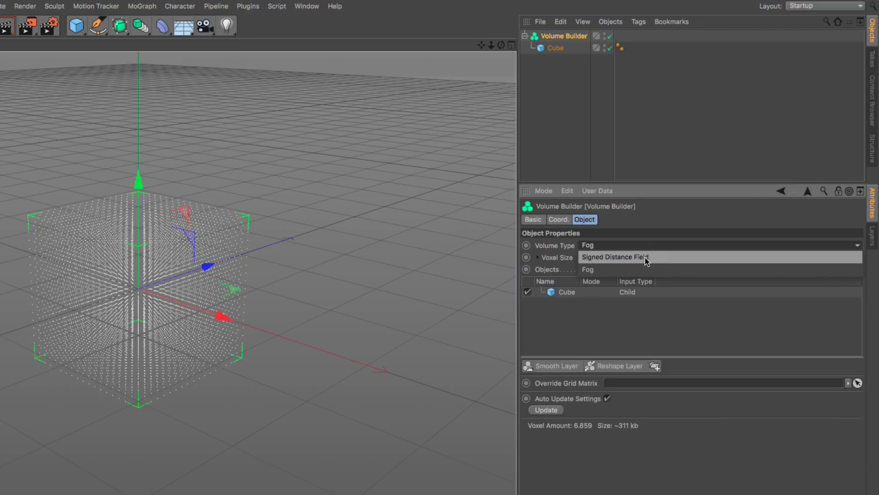
click(646, 257)
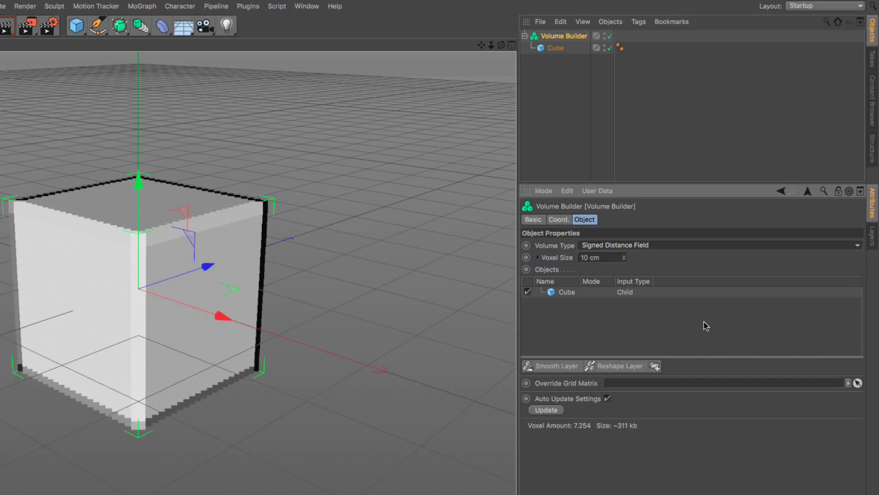
Step: Add a sphere as a child of the Volume Builder, offset it so it partly overlaps the cube's side, and reselect the builder
drag(76, 31, 313, 62)
drag(542, 51, 554, 44)
drag(173, 298, 245, 280)
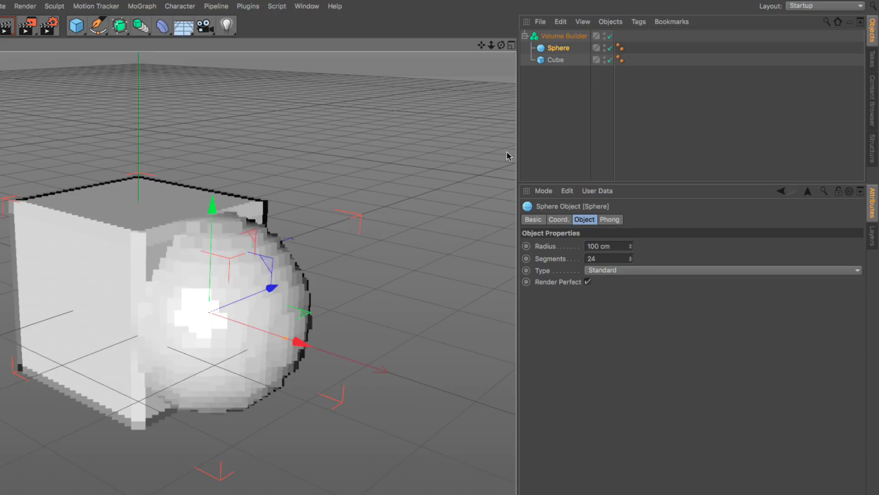
click(562, 37)
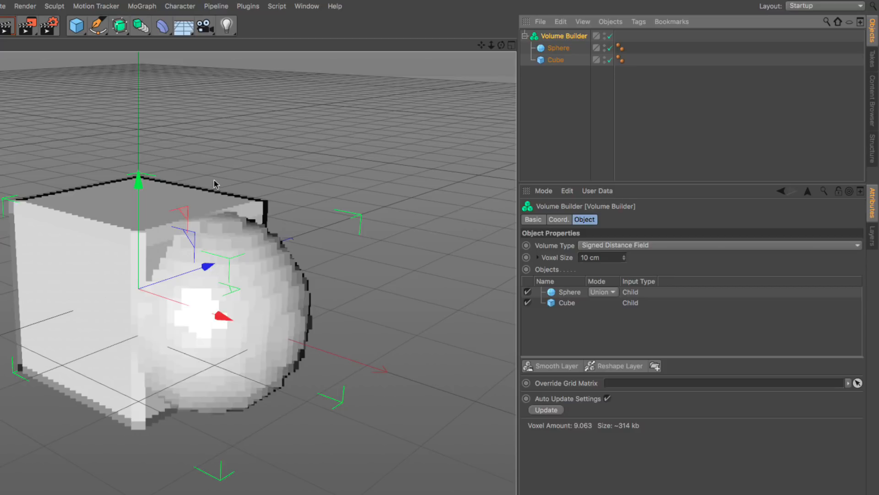
Step: Try the Subtract and Intersect modes for the sphere in the Volume Builder and return it to Union
click(606, 298)
click(614, 317)
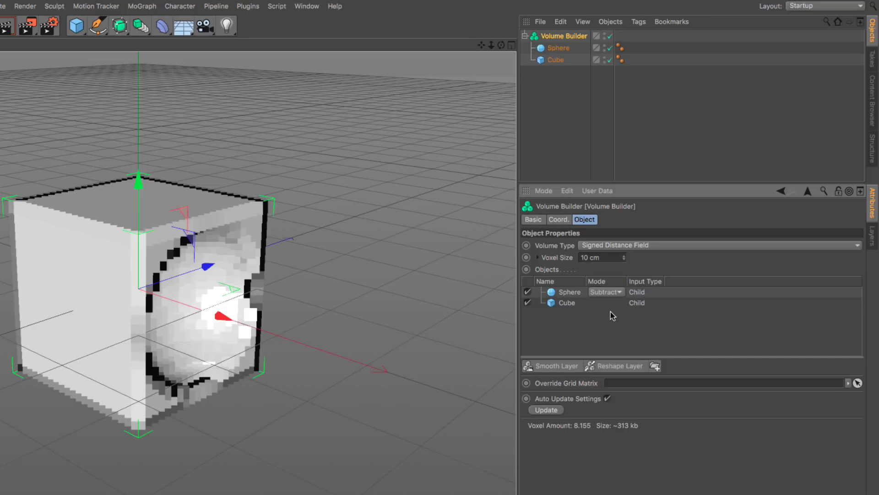
click(609, 294)
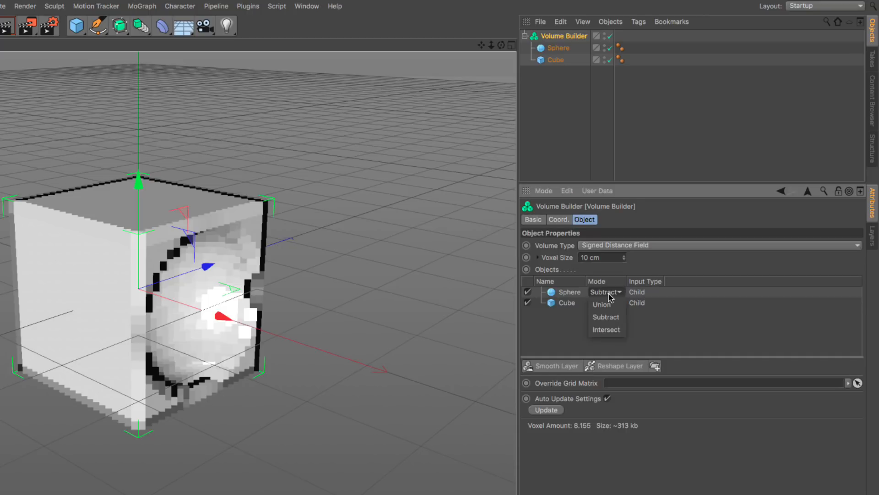
click(613, 327)
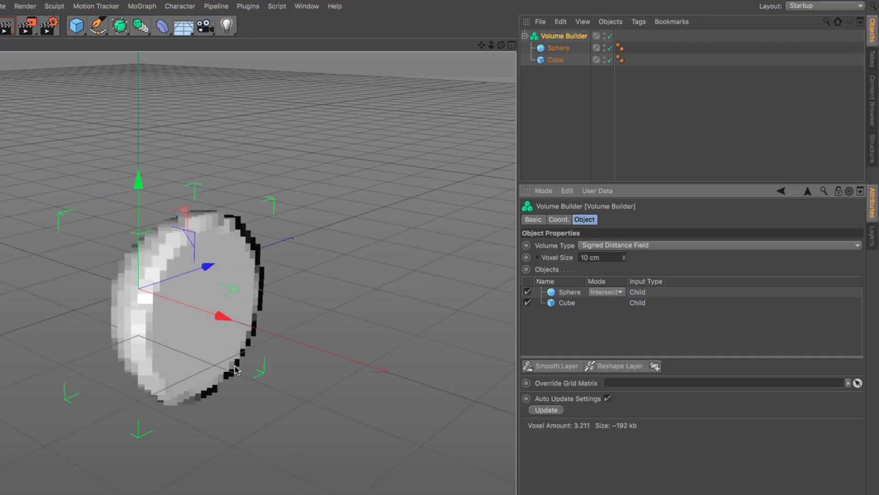
mouse_move(212, 357)
alt+mouse_down()
mouse_move(236, 343)
mouse_move(152, 339)
mouse_move(102, 357)
mouse_move(204, 344)
alt+mouse_up()
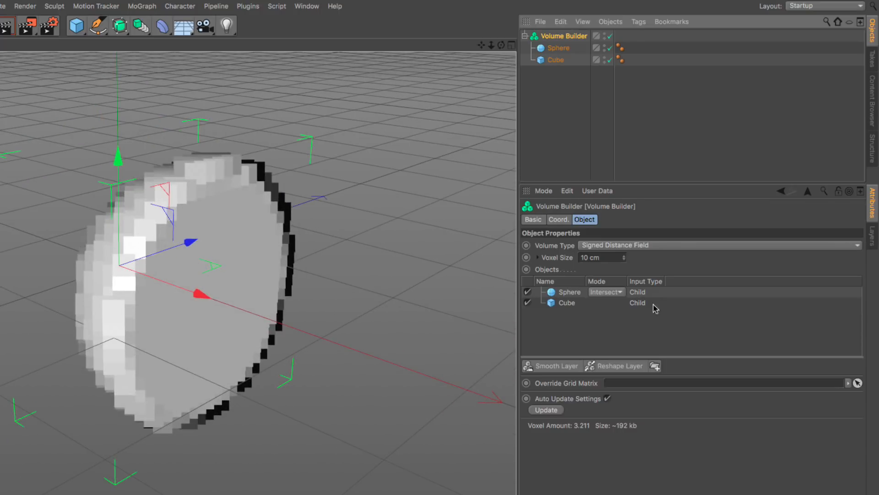
click(559, 304)
click(616, 294)
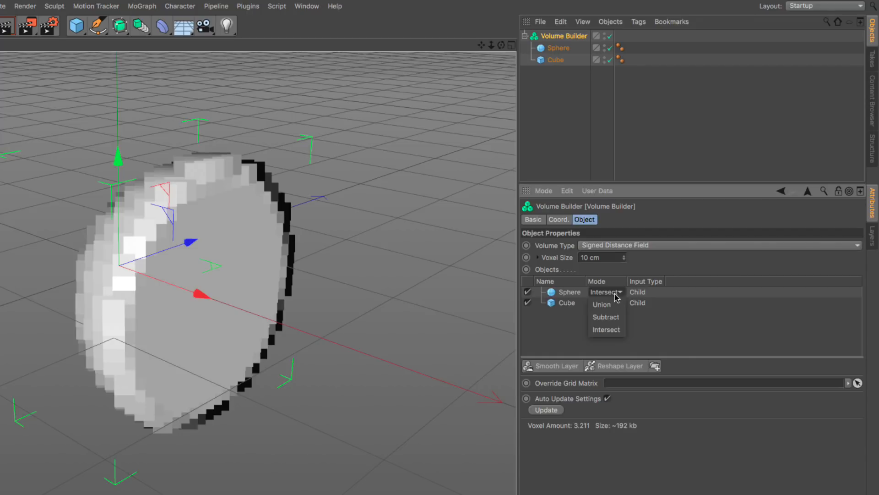
click(616, 304)
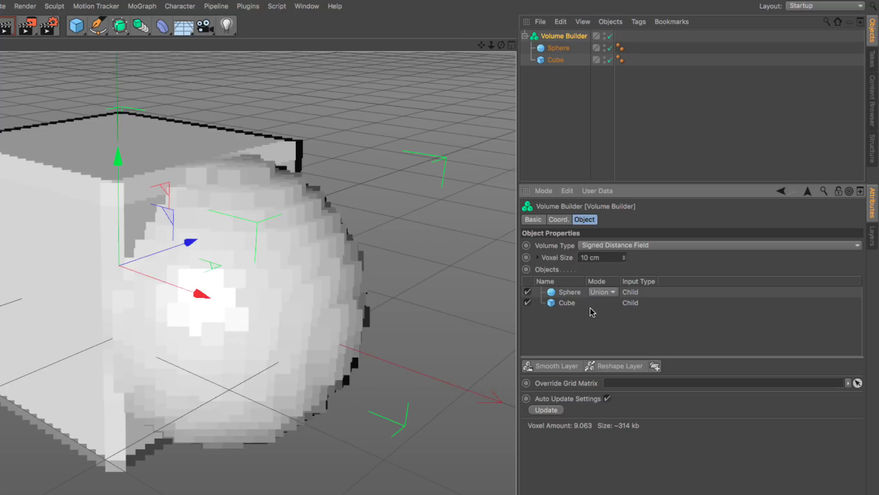
Step: Move the cube above the sphere in the object hierarchy and reselect the Volume Builder
drag(559, 59, 561, 45)
click(561, 38)
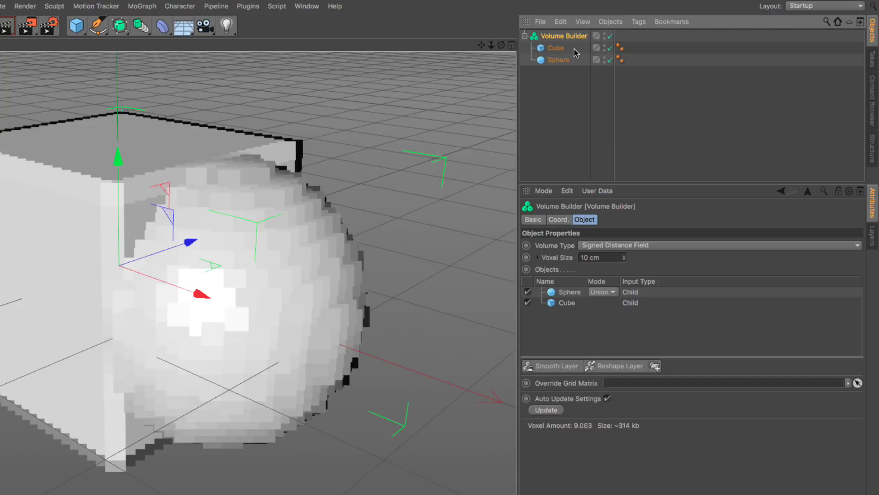
Step: Add a cylinder and raise it so it protrudes from the cube's top face
click(77, 26)
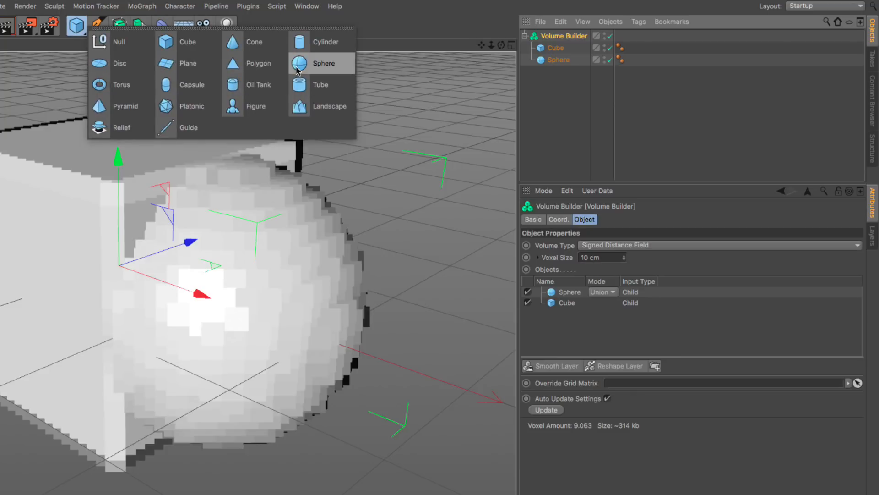
scroll(199, 276, down, 5)
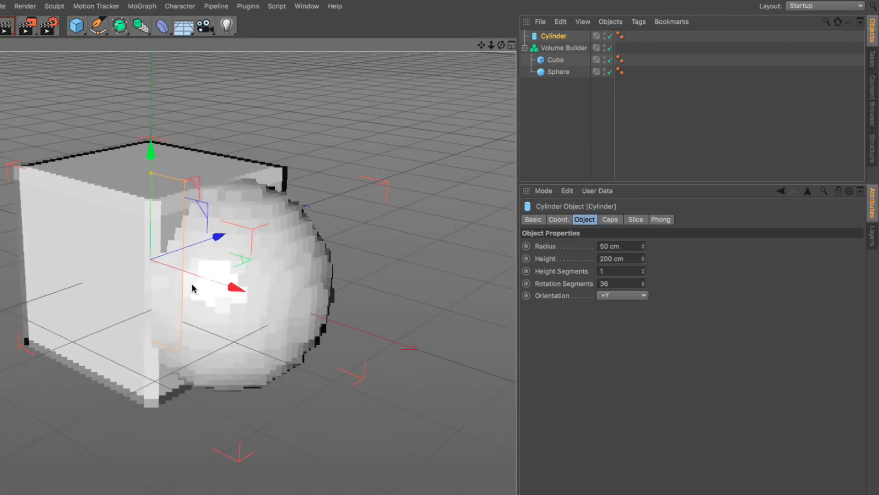
alt+middle_drag(199, 277, 252, 218)
drag(233, 235, 248, 143)
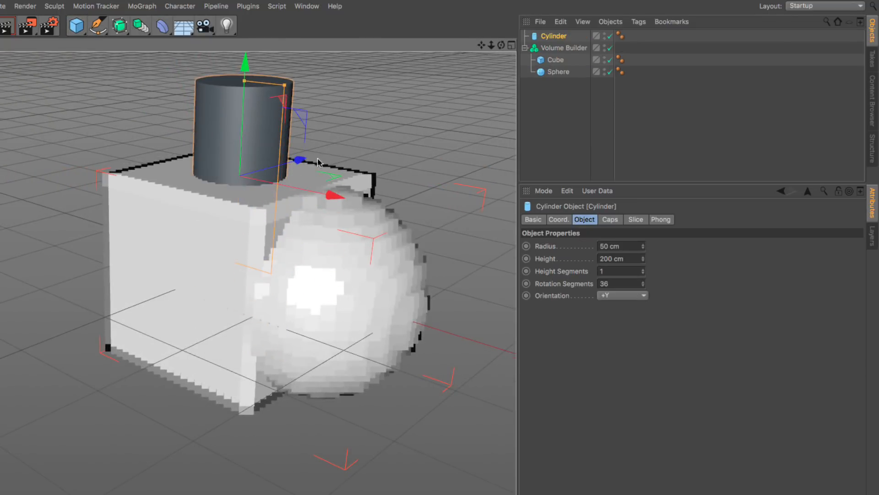
Step: Link the cylinder into the Volume Builder's object list without parenting it, and hide the original cylinder object
click(576, 50)
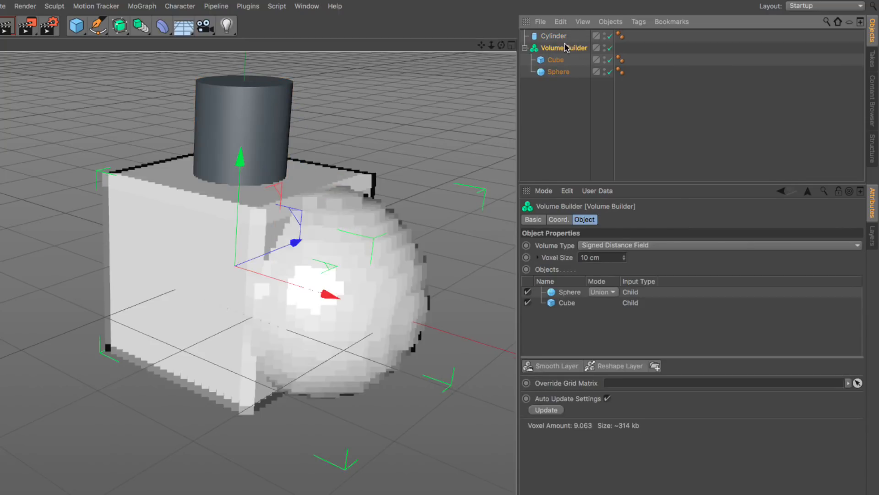
drag(558, 39, 575, 287)
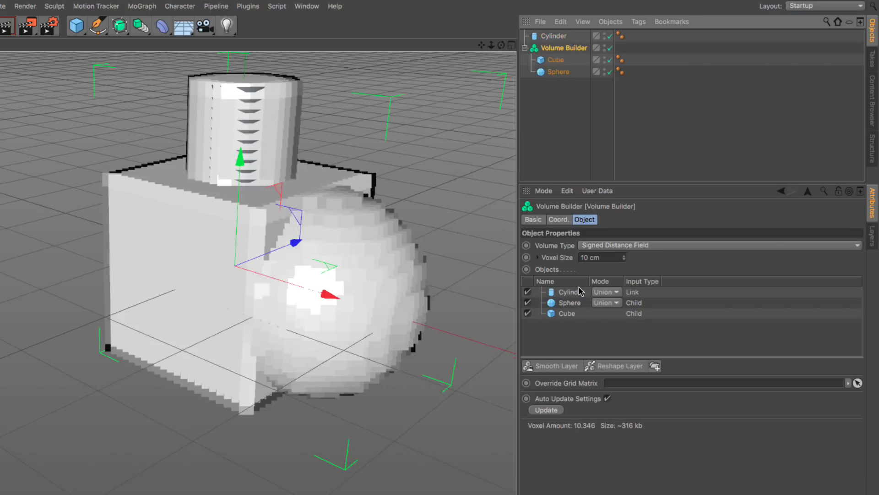
click(554, 36)
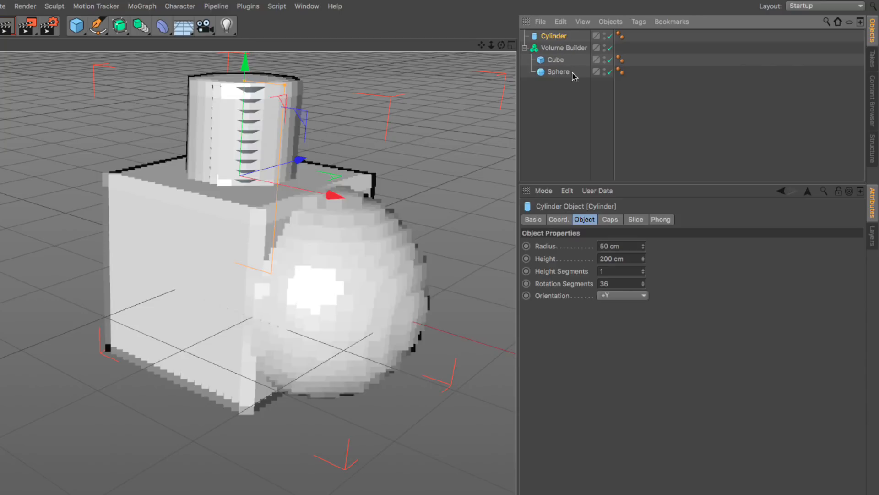
click(568, 49)
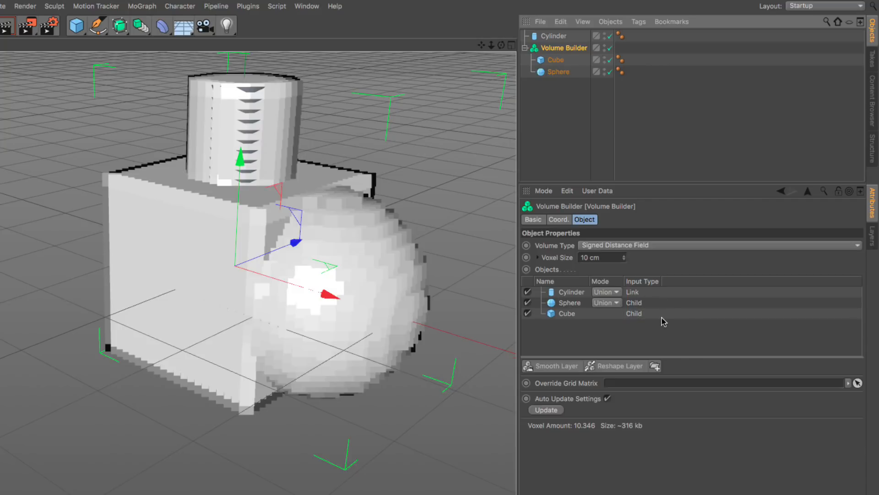
click(604, 34)
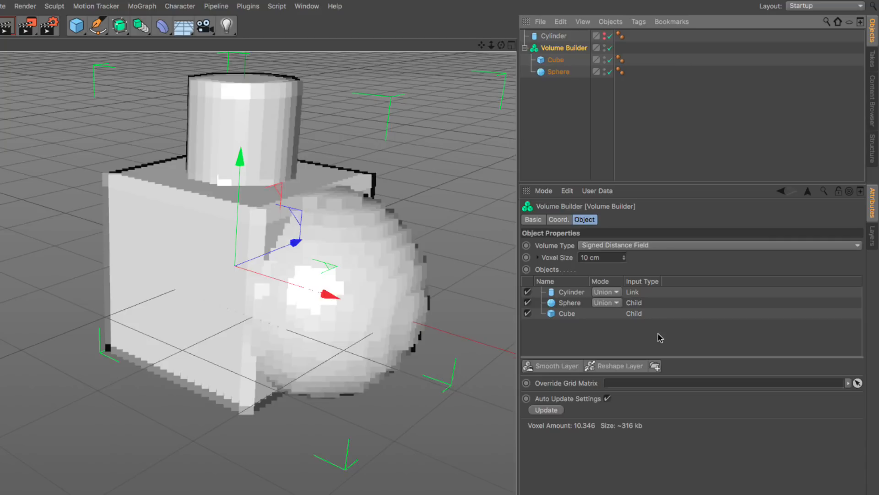
Step: Place the cylinder between the sphere and the cube in the Volume Builder's list and set its mode to Subtract
drag(572, 293, 573, 308)
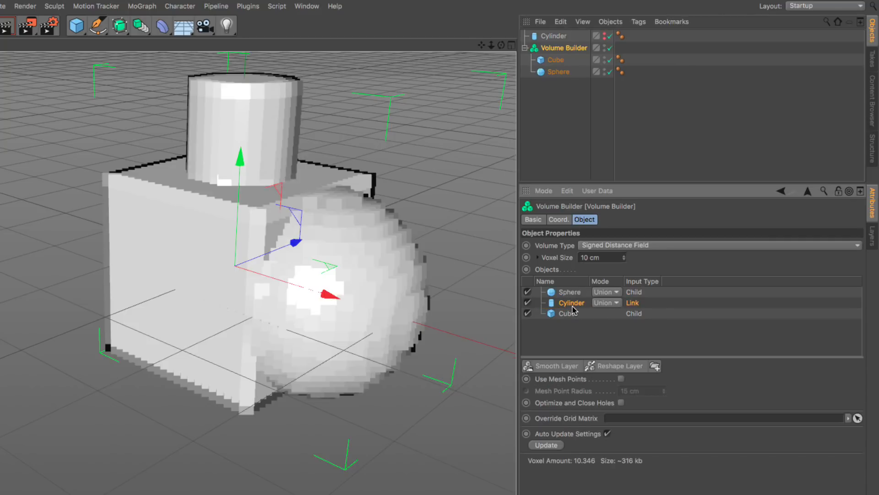
click(609, 305)
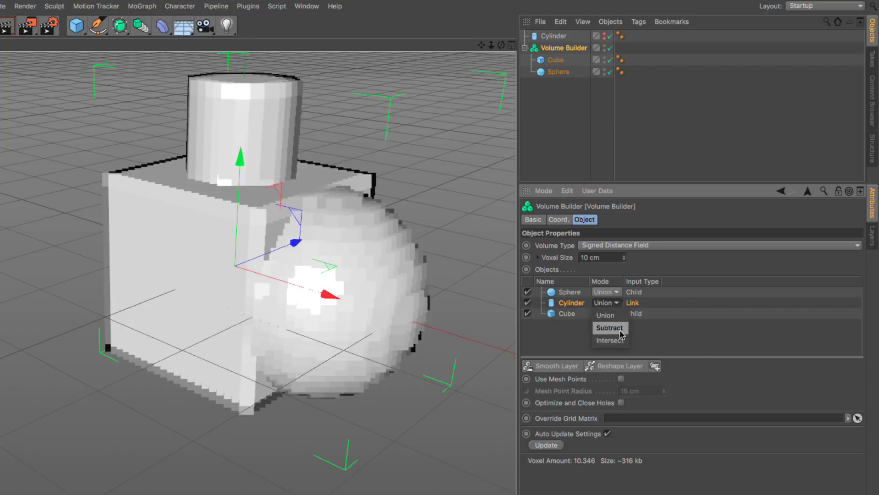
click(610, 328)
alt+drag(355, 289, 277, 187)
alt+middle_drag(256, 203, 263, 238)
scroll(295, 226, up, 2)
Step: Refine the Volume Builder's voxel size to 5 cm and further to 2 cm
click(615, 258)
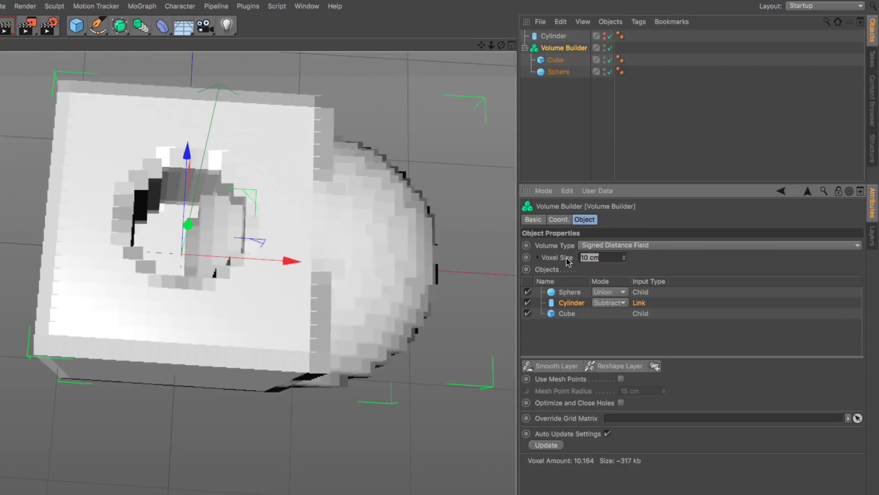
text(5)
key(Return)
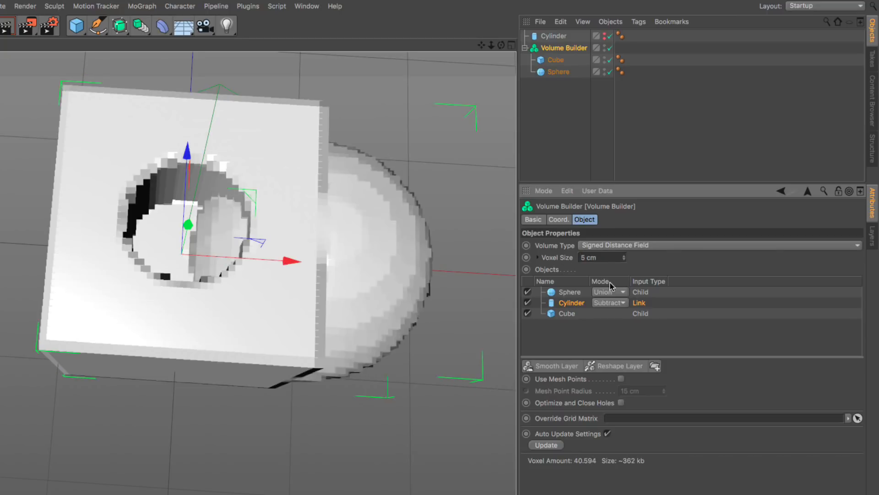
text(2)
Step: Disable the sphere in the Volume Builder's object list
click(569, 316)
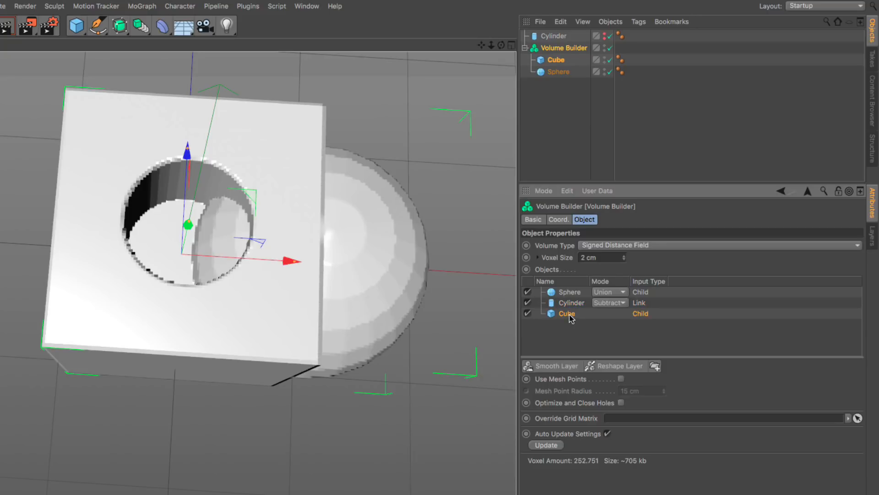
click(571, 302)
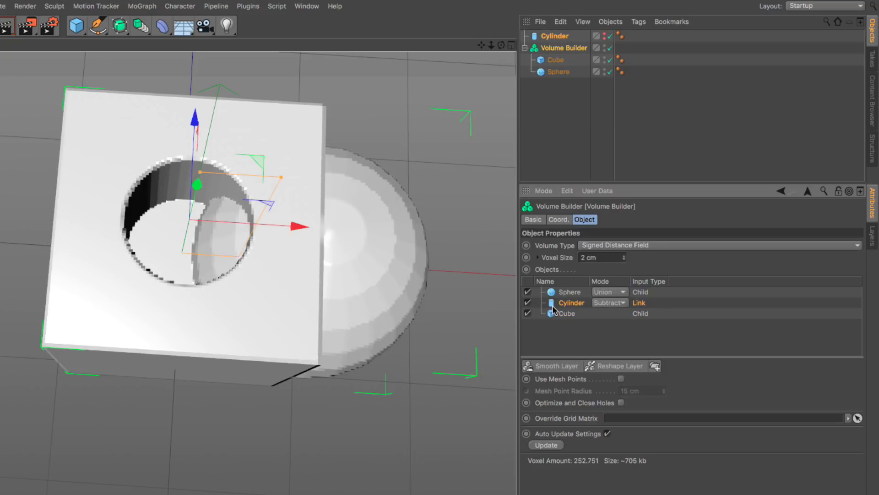
click(527, 292)
mouse_move(318, 287)
alt+mouse_down()
mouse_move(279, 271)
mouse_move(257, 243)
mouse_move(274, 328)
mouse_move(320, 279)
alt+mouse_up()
Step: Hide the original cube and sphere objects so only the volume result is displayed
alt+click(603, 59)
alt+click(603, 59)
click(604, 69)
click(605, 74)
alt+drag(327, 265, 284, 275)
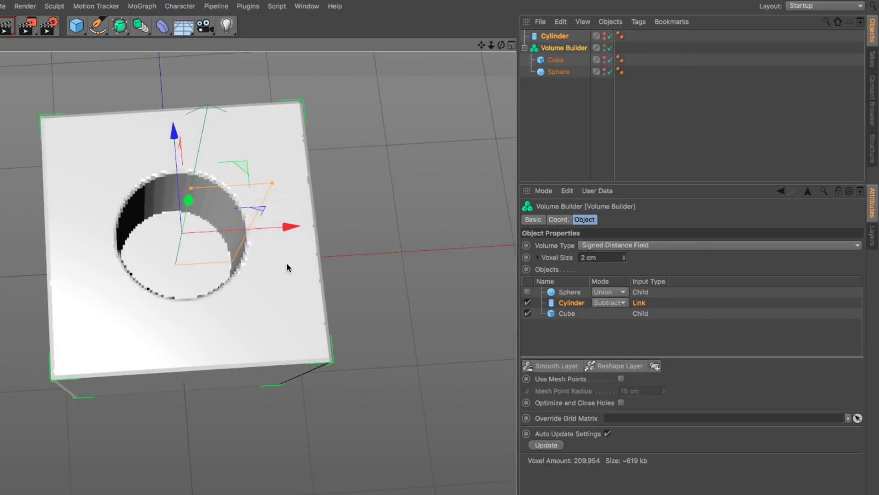
Step: Re-enable the sphere in the Volume Builder's object list
click(569, 292)
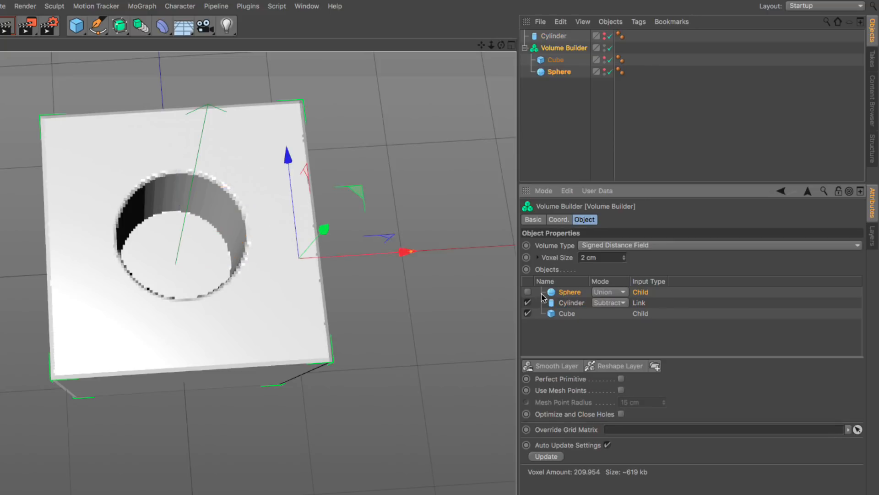
click(527, 293)
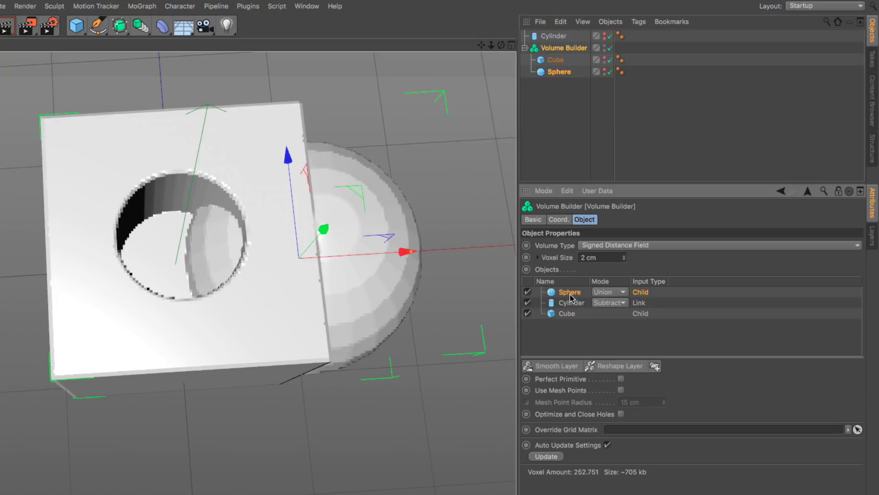
Step: Reorder the Volume Builder's object list so the cylinder sits above the sphere, and toggle the cylinder off and back on
drag(571, 302, 575, 306)
click(527, 292)
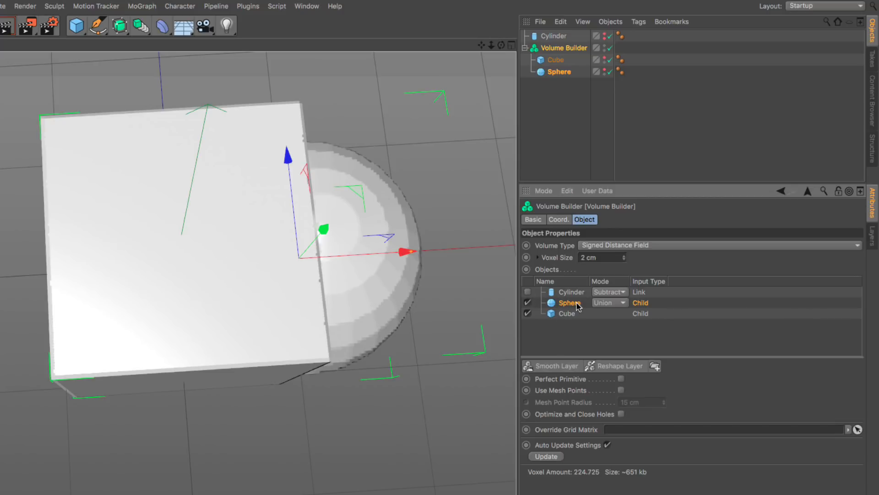
alt+drag(402, 304, 466, 312)
click(550, 293)
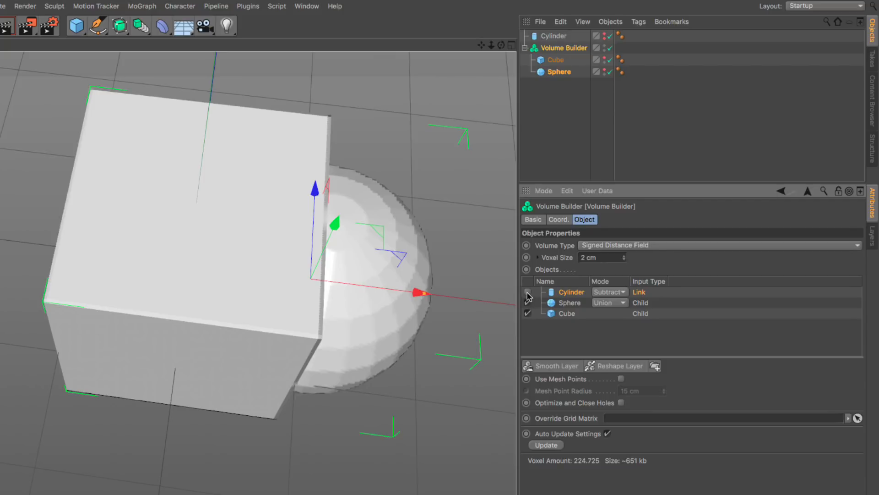
click(528, 292)
alt+drag(359, 333, 360, 308)
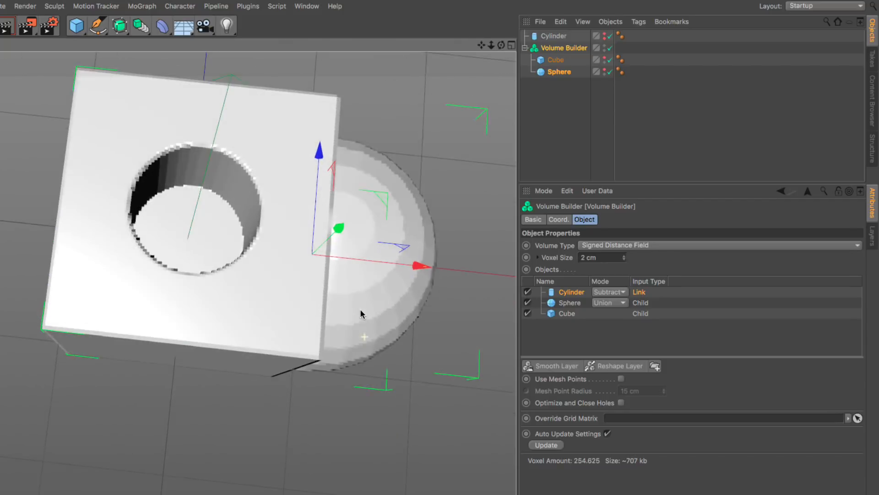
Step: Move the cylinder over the junction of the cube and sphere so it cuts through both
click(559, 36)
drag(310, 222, 336, 263)
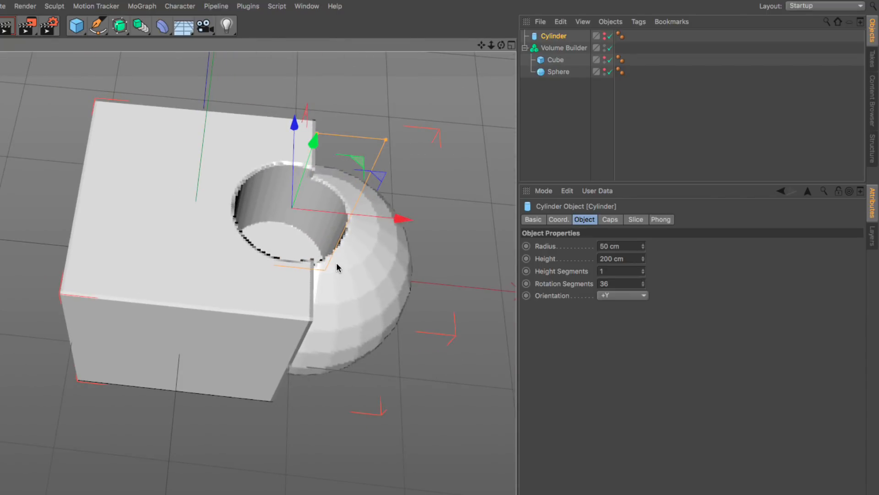
Step: Turn off Auto Update Settings for the Volume Builder
click(573, 49)
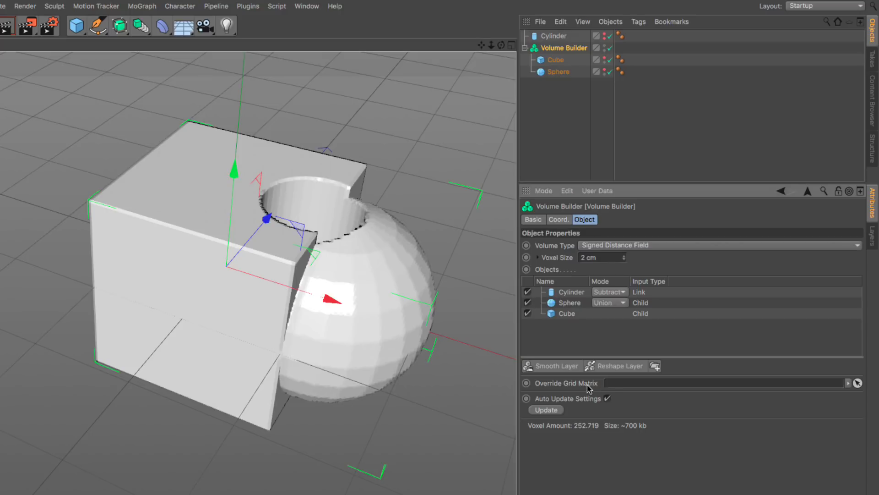
click(559, 314)
click(572, 303)
click(567, 314)
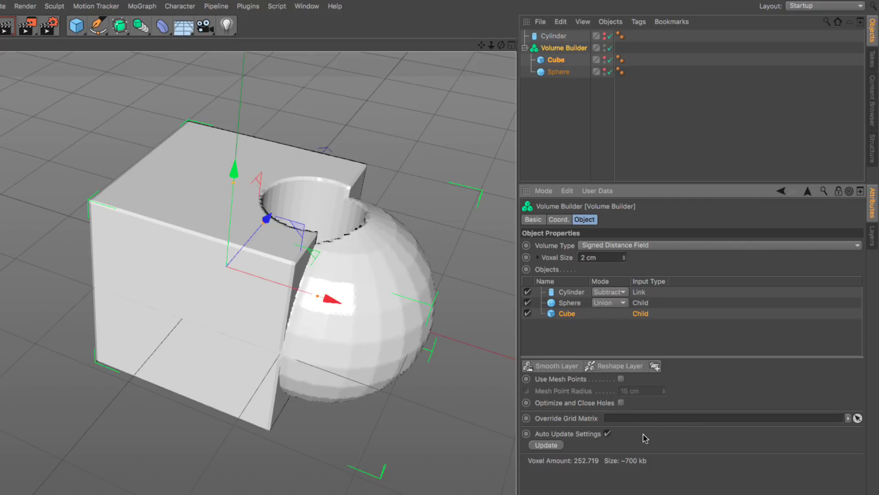
click(607, 433)
Step: Move the sphere away from the cube along the X axis and make the original cylinder visible in the viewport
click(558, 71)
drag(366, 317, 402, 329)
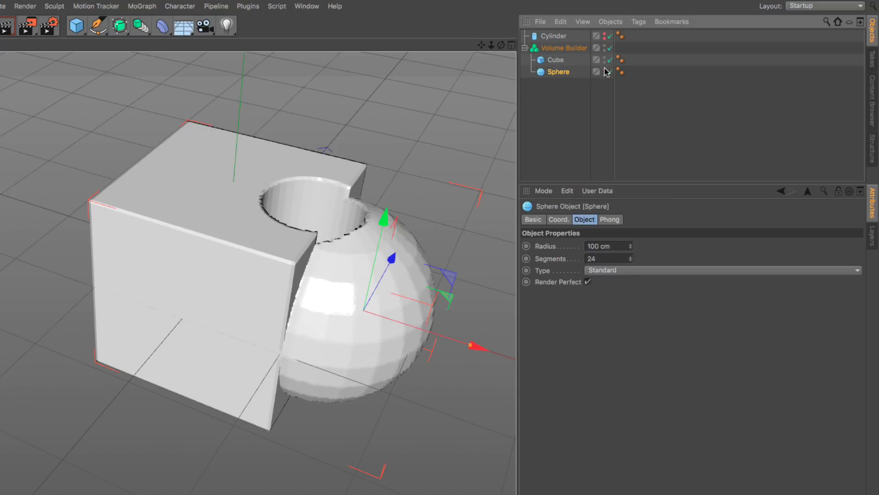
click(605, 34)
drag(408, 330, 430, 343)
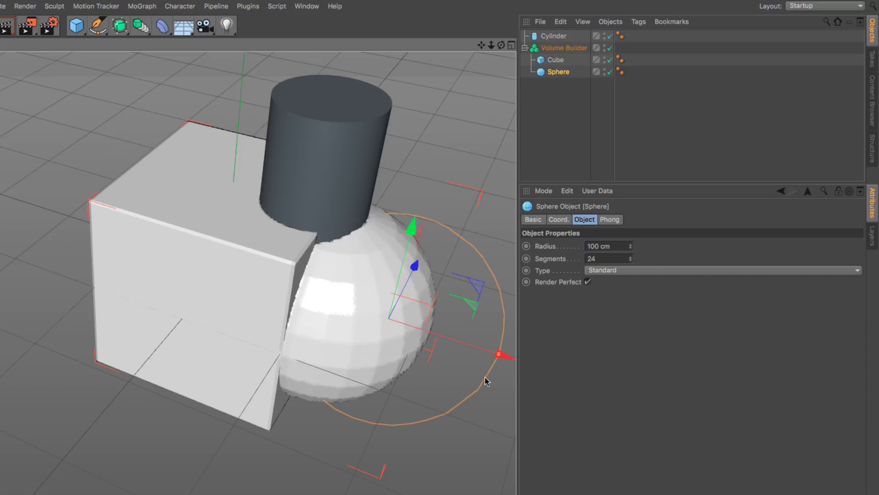
Step: Move the cube away from the sphere along the X axis
click(554, 36)
click(560, 47)
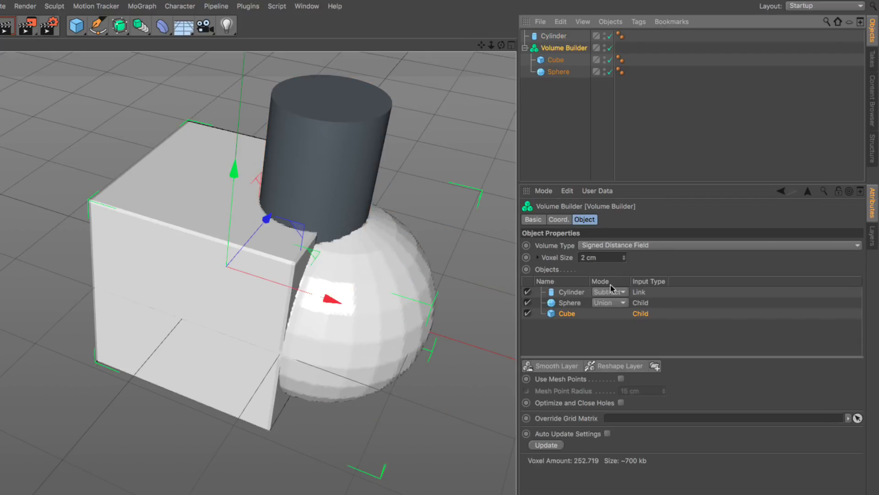
click(561, 39)
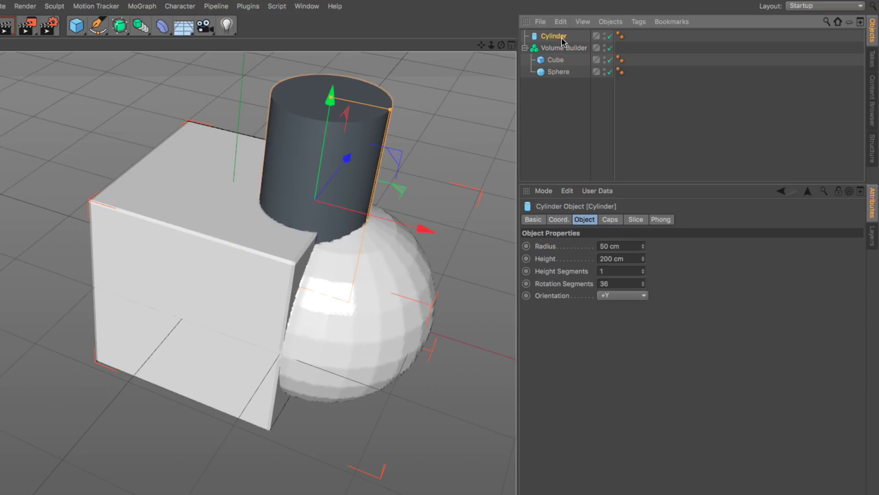
click(562, 63)
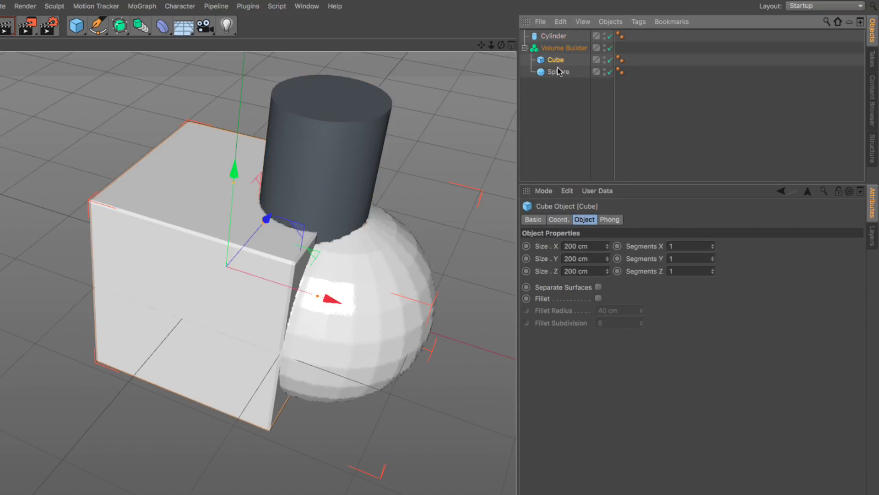
drag(269, 279, 207, 257)
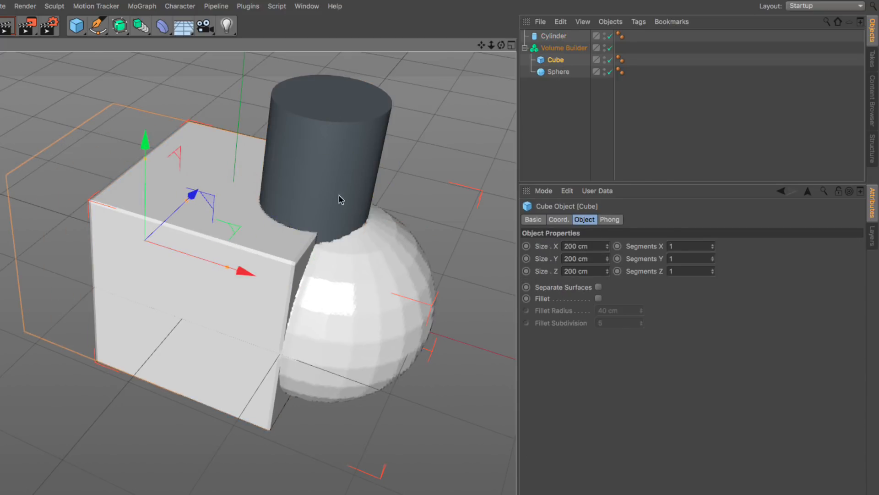
Step: Update the Volume Builder manually and turn Auto Update Settings back on
click(586, 49)
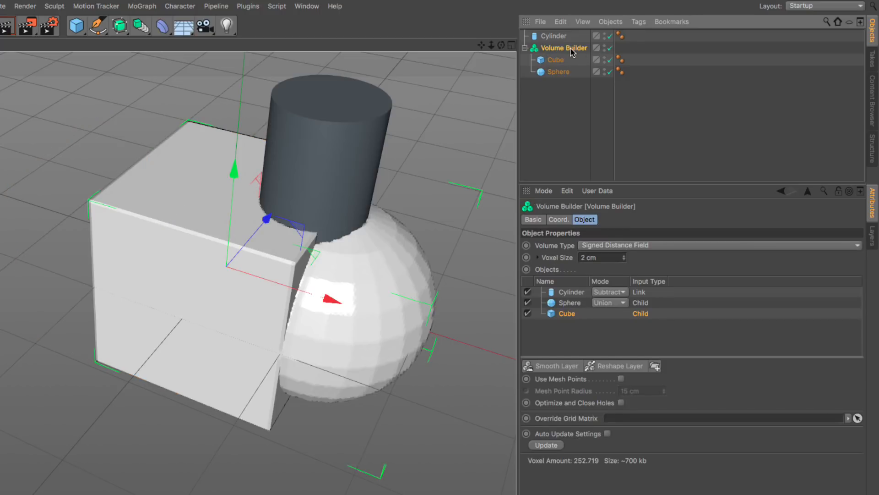
click(546, 445)
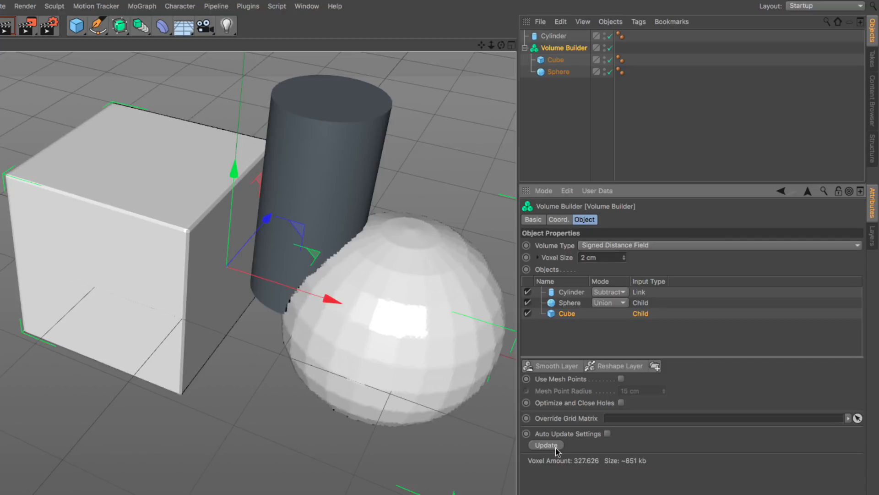
click(607, 433)
Step: Hide the original cylinder and move the cube and sphere back toward each other along the X axis until they overlap
click(605, 35)
click(556, 60)
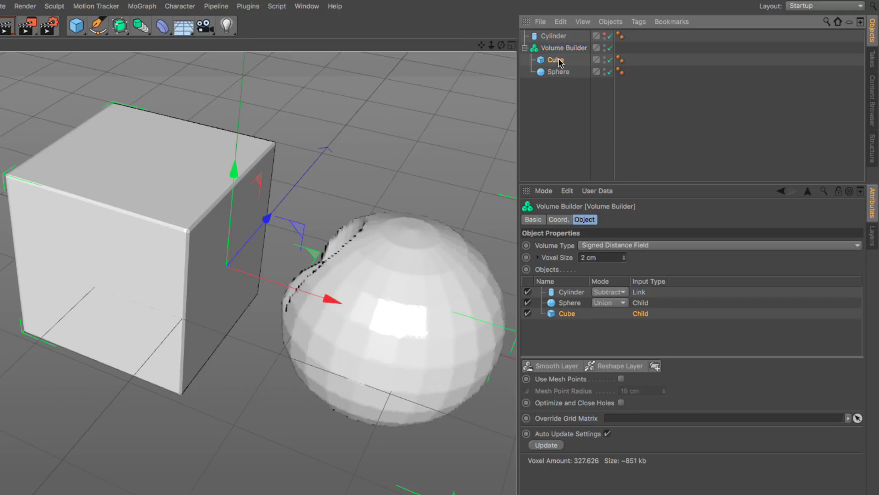
drag(215, 264, 286, 293)
click(558, 72)
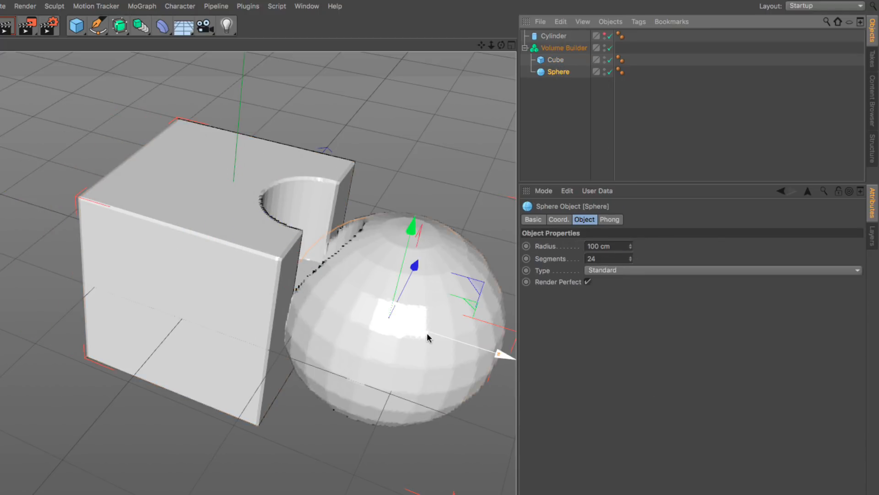
drag(438, 334, 395, 329)
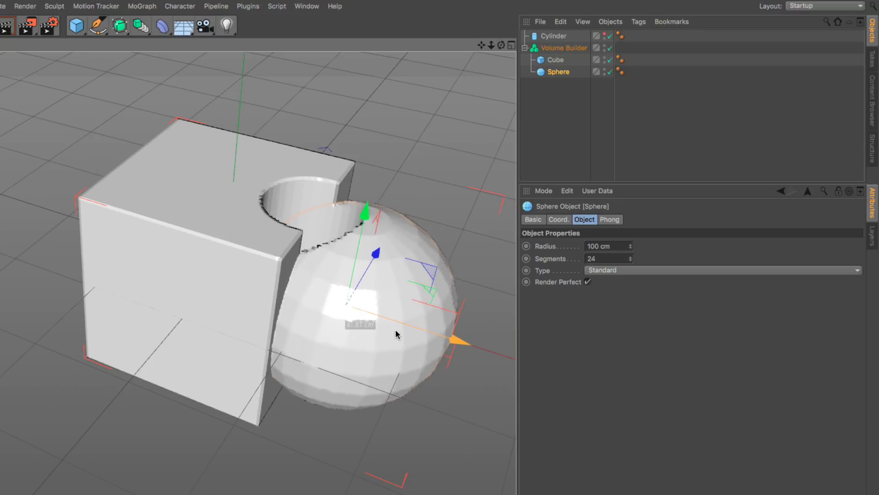
Step: Toggle the Volume Builder's Auto Update Settings off and back on
click(562, 49)
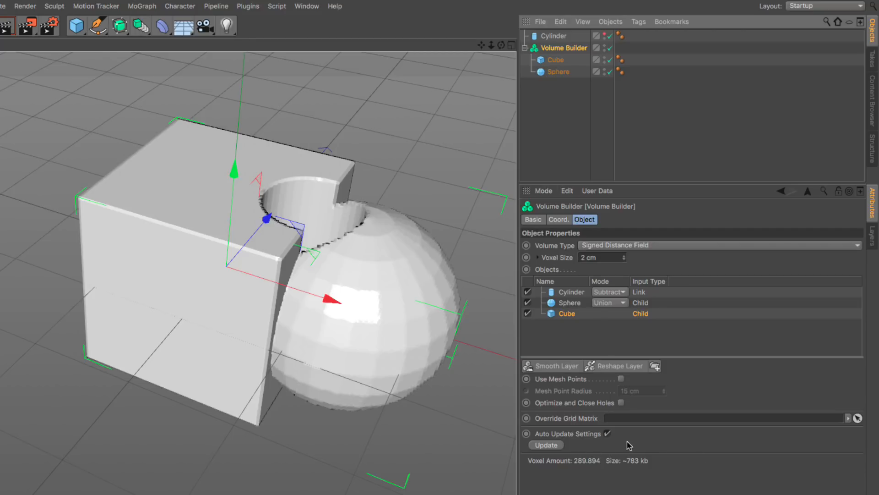
click(607, 433)
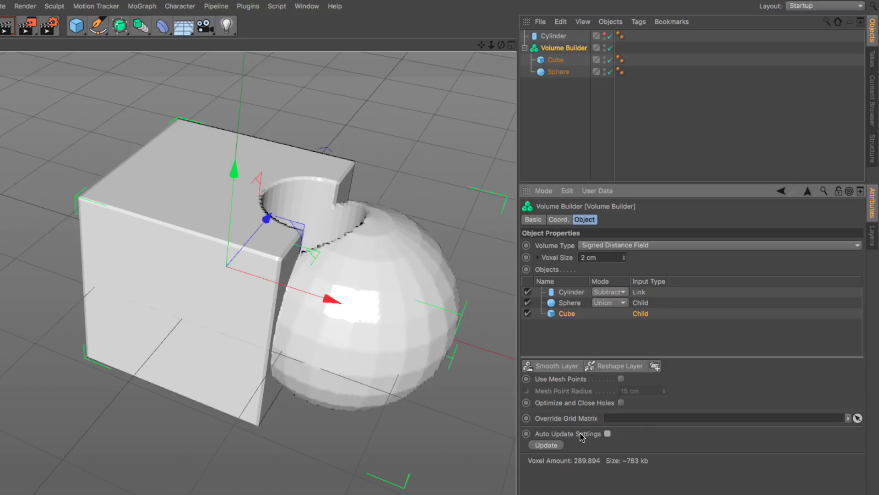
click(607, 434)
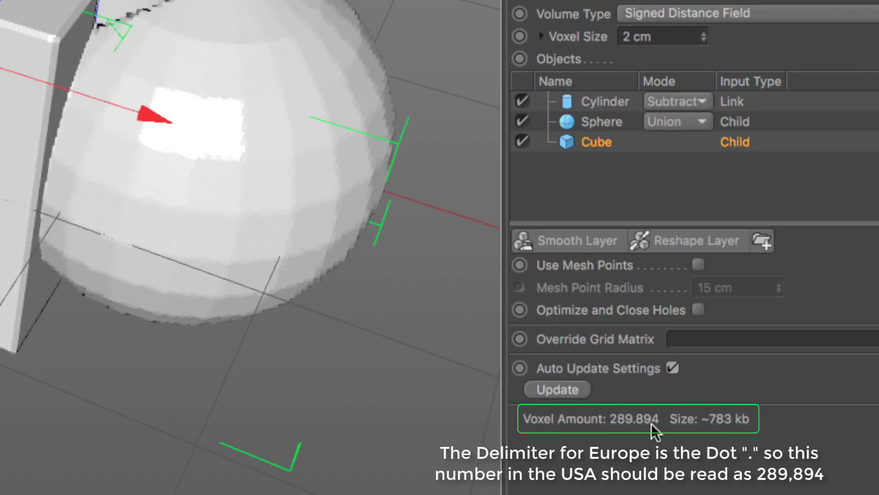
Step: Coarsen the Volume Builder's voxel size to 5 cm
alt+drag(320, 196, 317, 32)
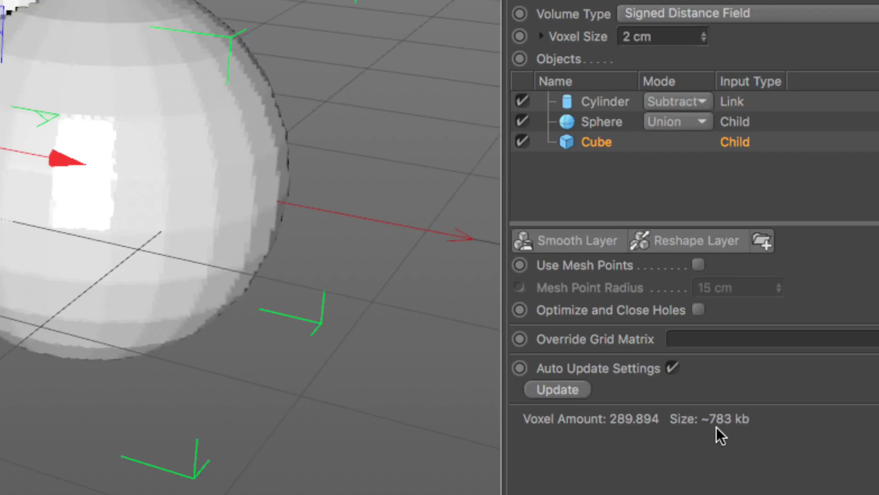
click(672, 36)
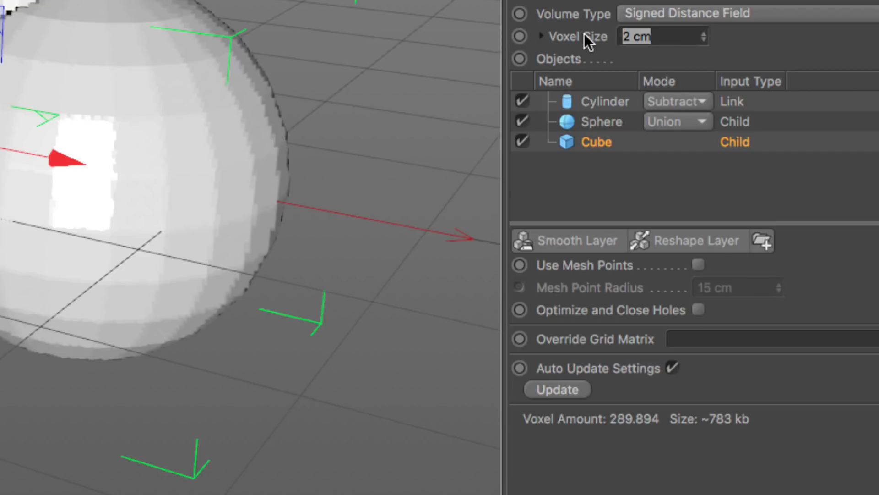
text(5)
key(Return)
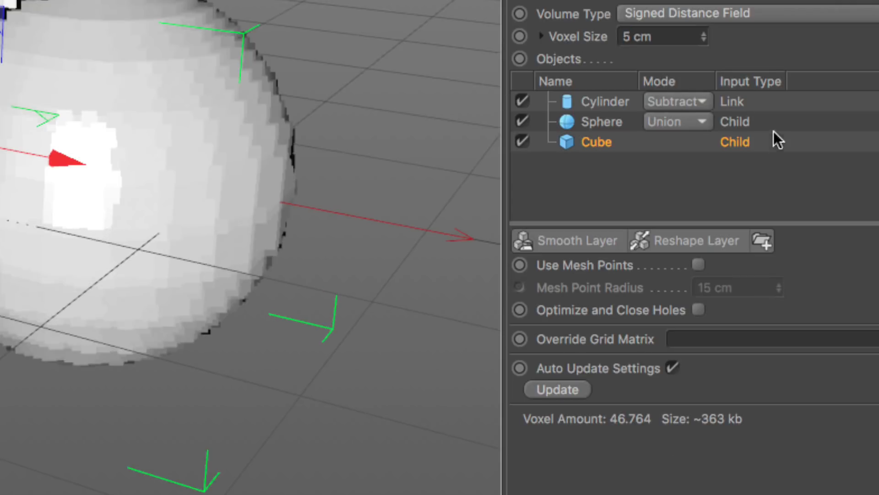
Step: Halve the Volume Builder's voxel size to 2.5 cm
click(680, 39)
text(/2)
key(Return)
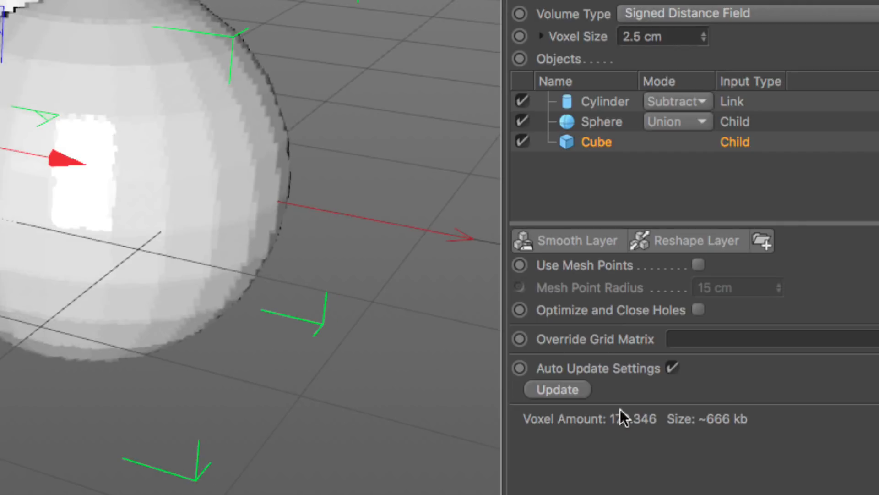